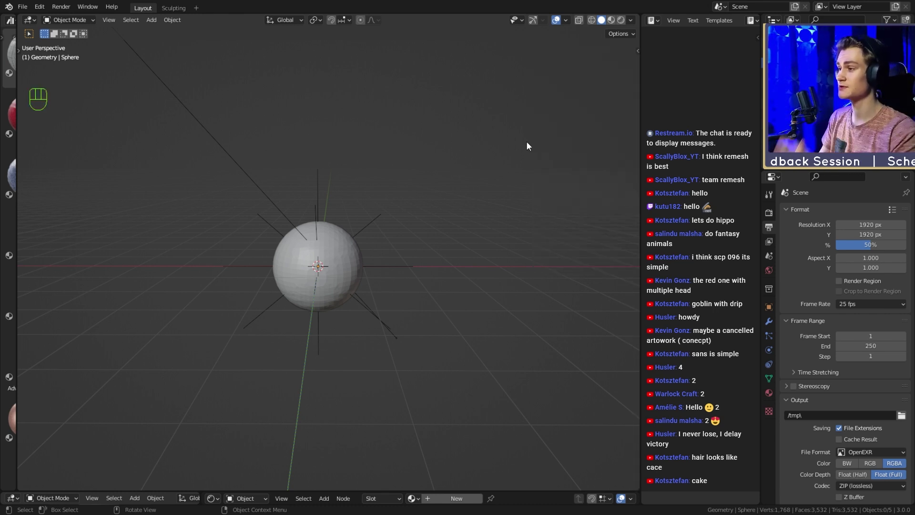
Switch to the Sculpting workspace and select the Draw brush with a 78 px radius.
key("ctrl+Page_Down")
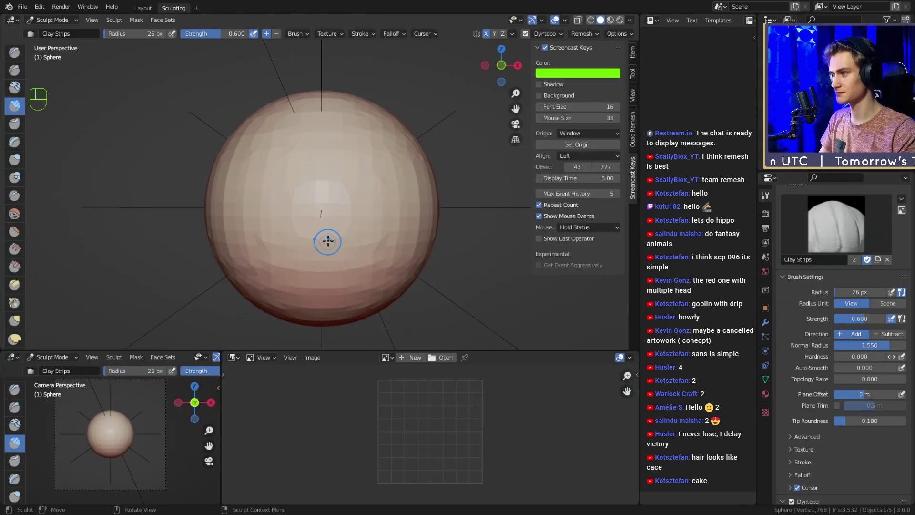
key("f")
left_click(354, 205)
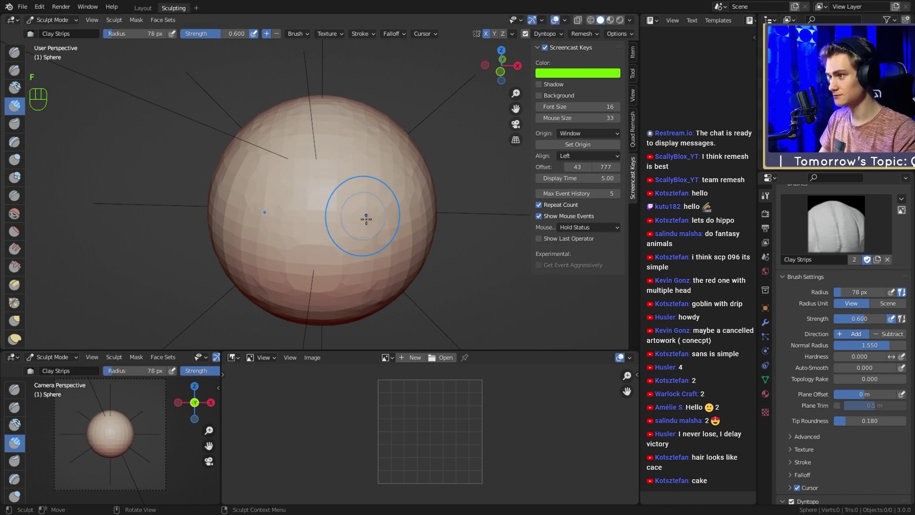
middle_click_drag(366, 219, 325, 201)
scroll(326, 200, "up", 1)
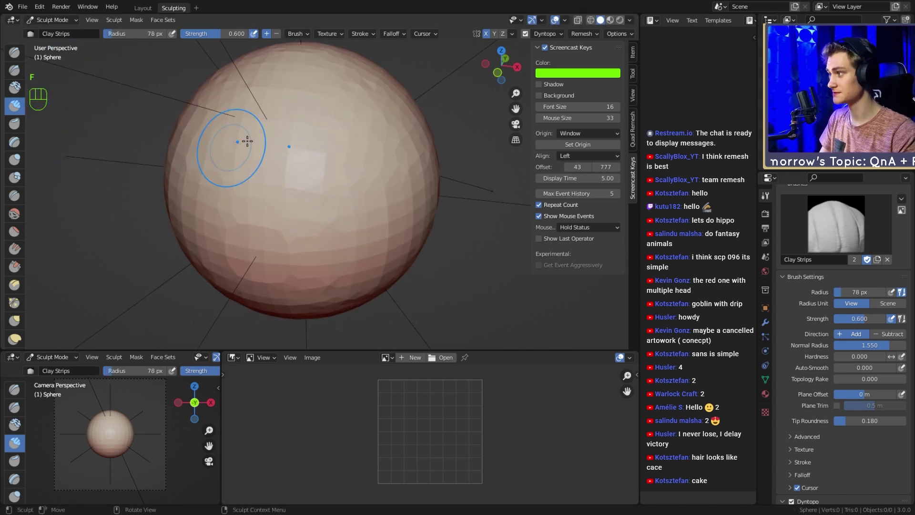
left_click(14, 51)
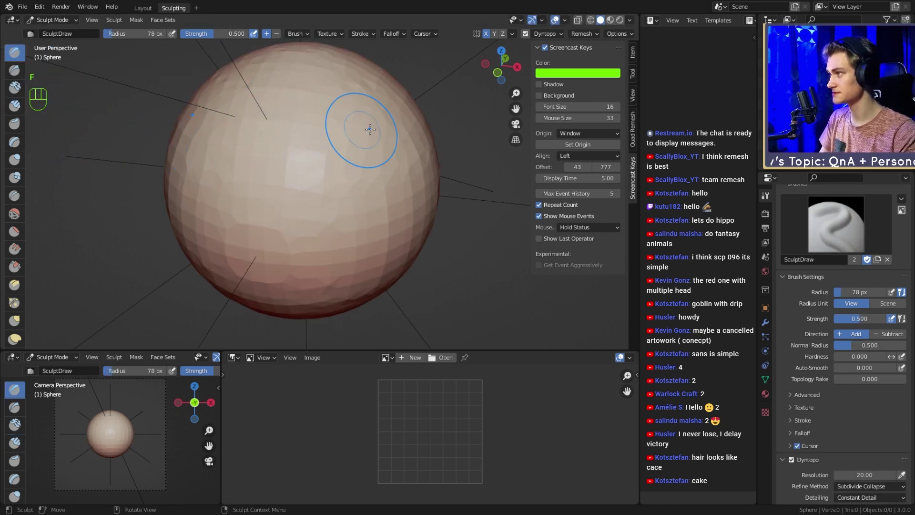
Try a Draw brush stroke across the front of the sphere with Dyntopo off, and undo it.
middle_click_drag(316, 163, 314, 139)
key("ctrl+z")
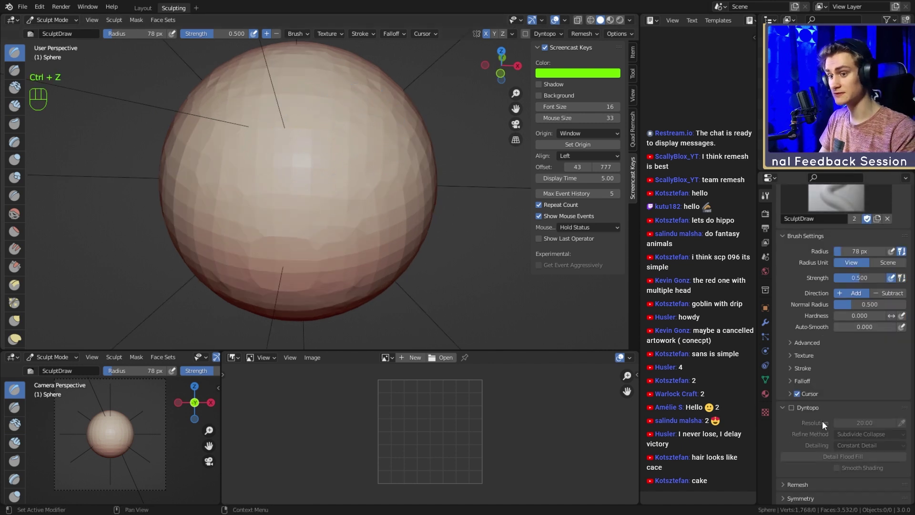
mouse_move(224, 93)
left_mouse_down()
mouse_move(392, 143)
mouse_move(343, 231)
mouse_move(303, 96)
mouse_move(322, 223)
mouse_move(401, 170)
mouse_move(370, 110)
mouse_move(408, 224)
mouse_move(311, 125)
mouse_move(333, 208)
mouse_move(321, 220)
left_mouse_up()
key("ctrl+z")
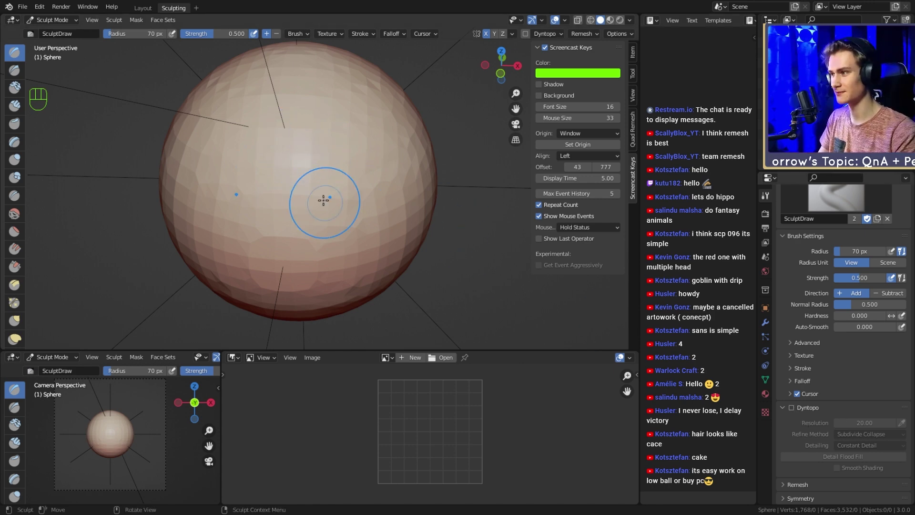
Examine the sphere's wireframe up close to compare the triangle density inside and outside the sculpted area.
scroll(325, 200, "down", 3)
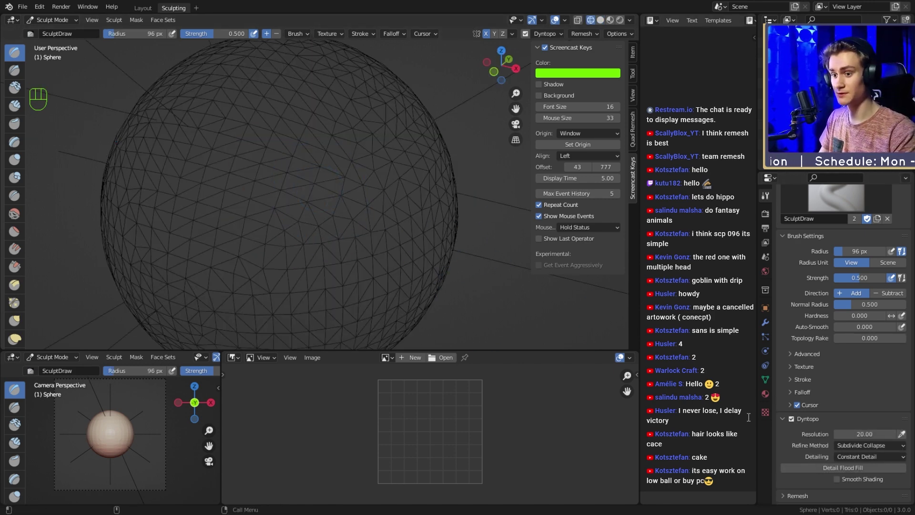
scroll(820, 408, "down", 1)
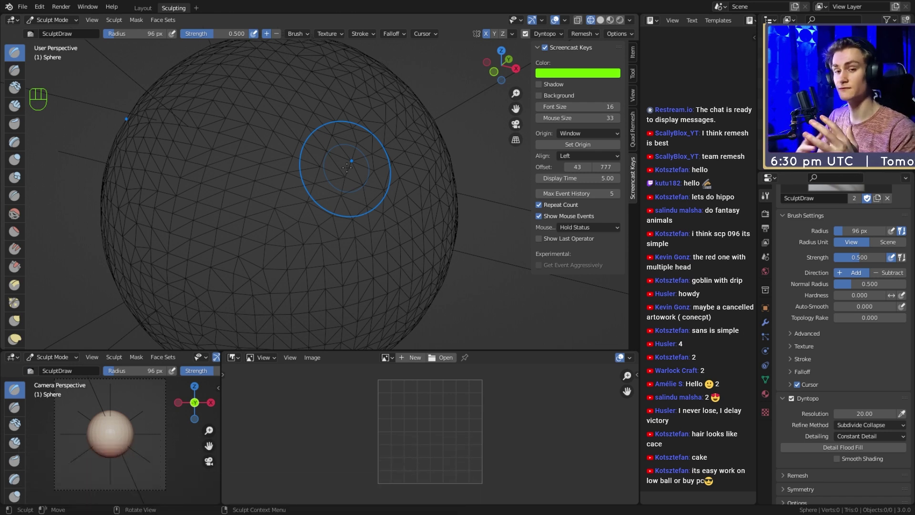
middle_click_drag(348, 167, 413, 208)
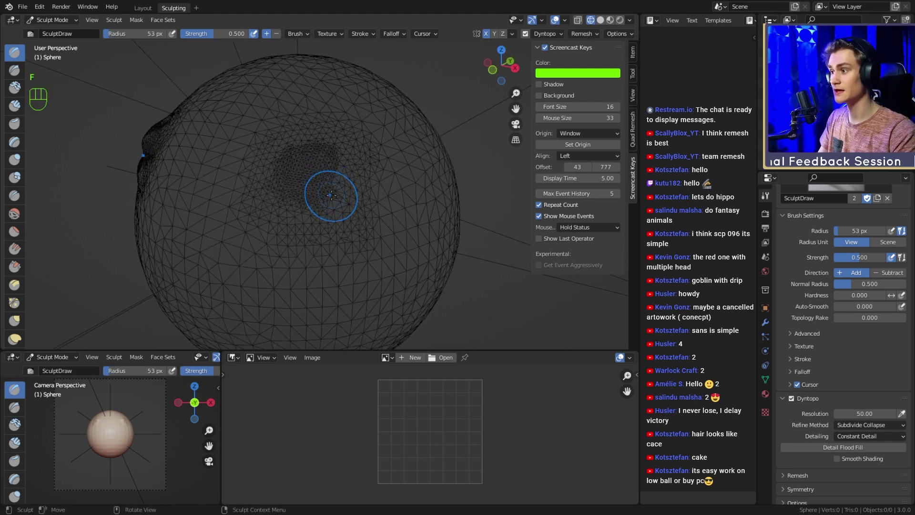
scroll(327, 190, "up", 2)
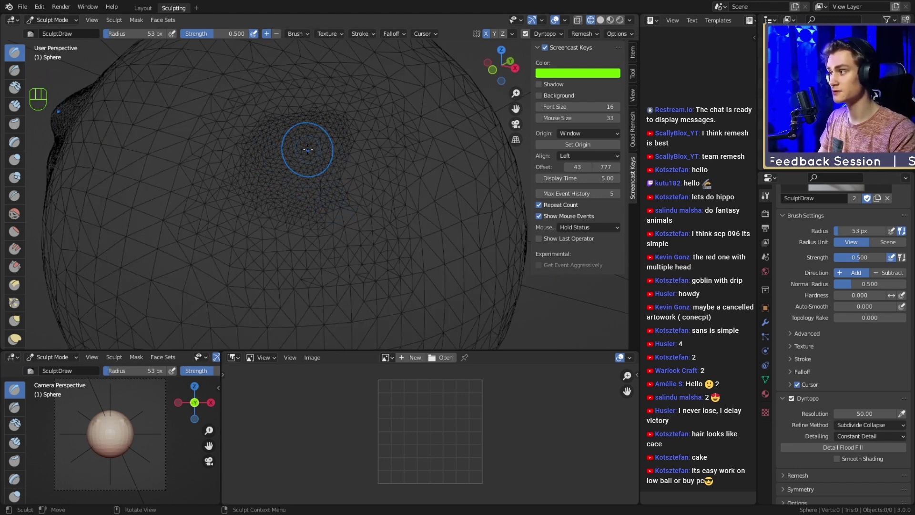
middle_click_drag(308, 149, 302, 180)
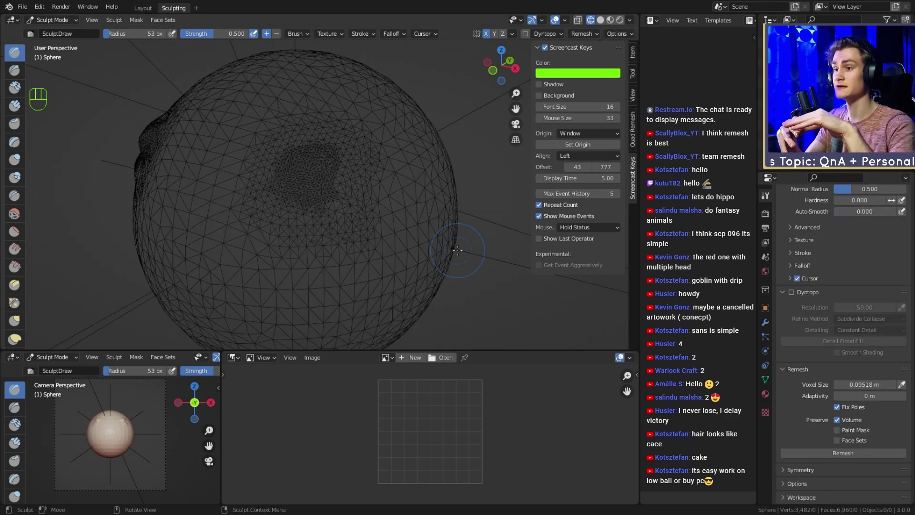
scroll(296, 153, "up", 3)
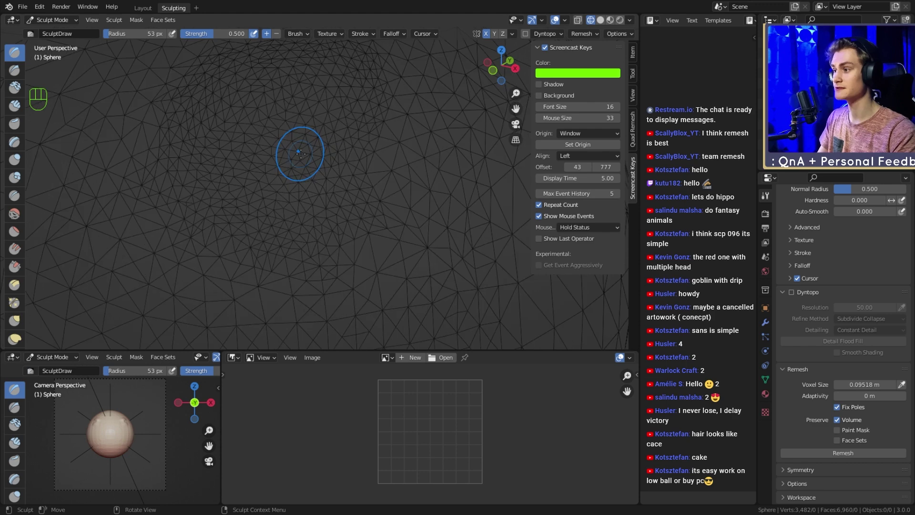
scroll(316, 200, "down", 1)
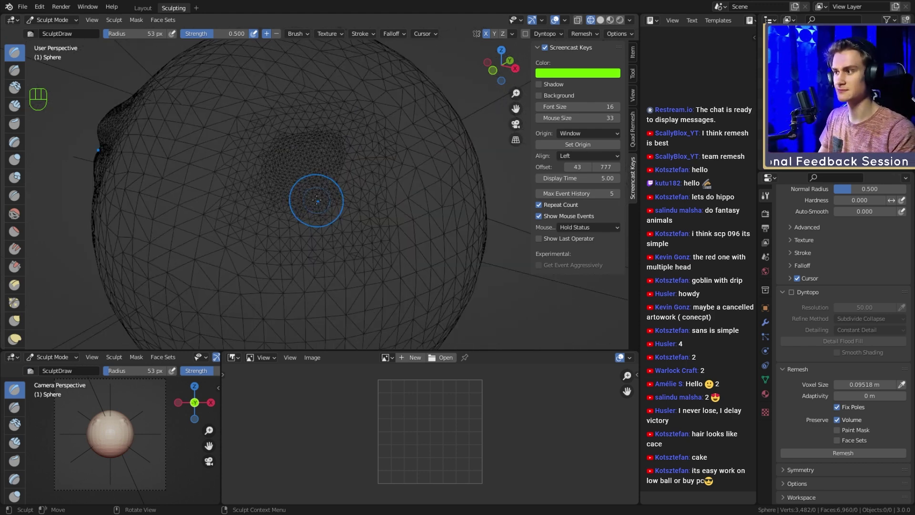
scroll(316, 201, "up", 2)
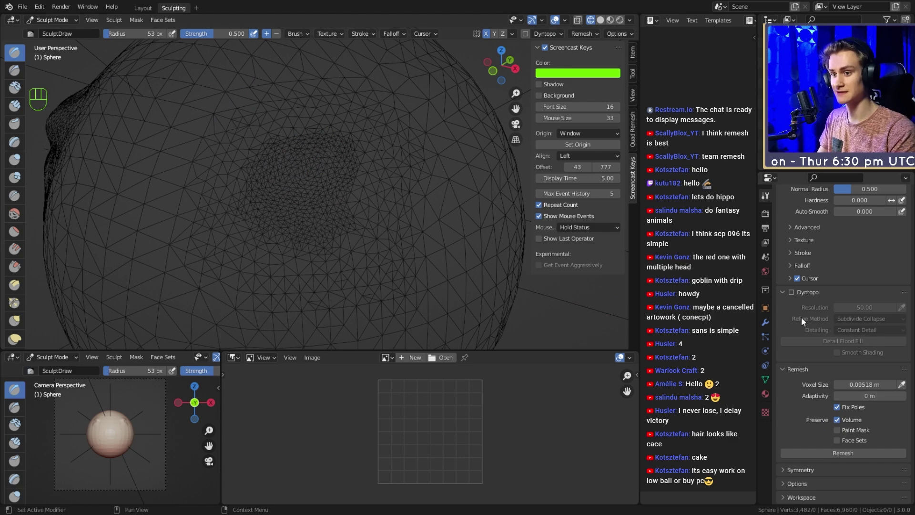
Enable Dyntopo with Relative Detail for the sphere and undo the test stroke.
left_click(791, 291)
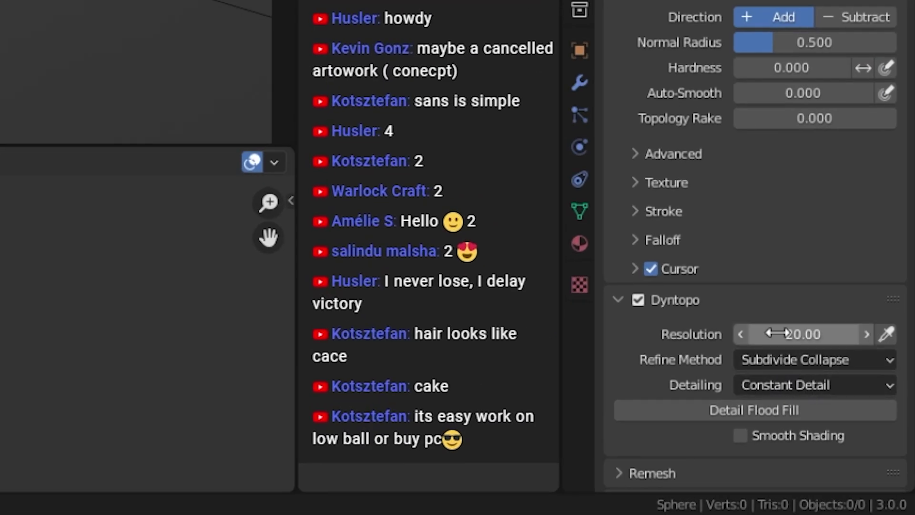
left_click(791, 385)
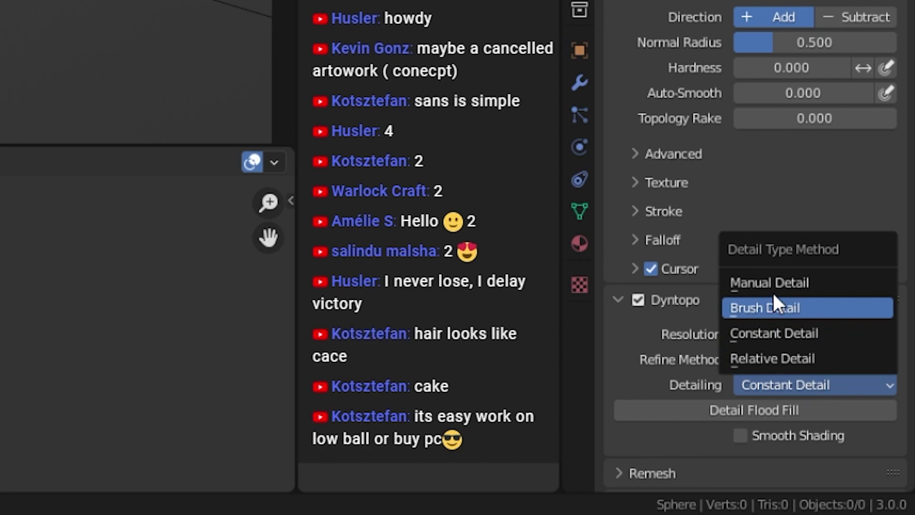
left_click(763, 360)
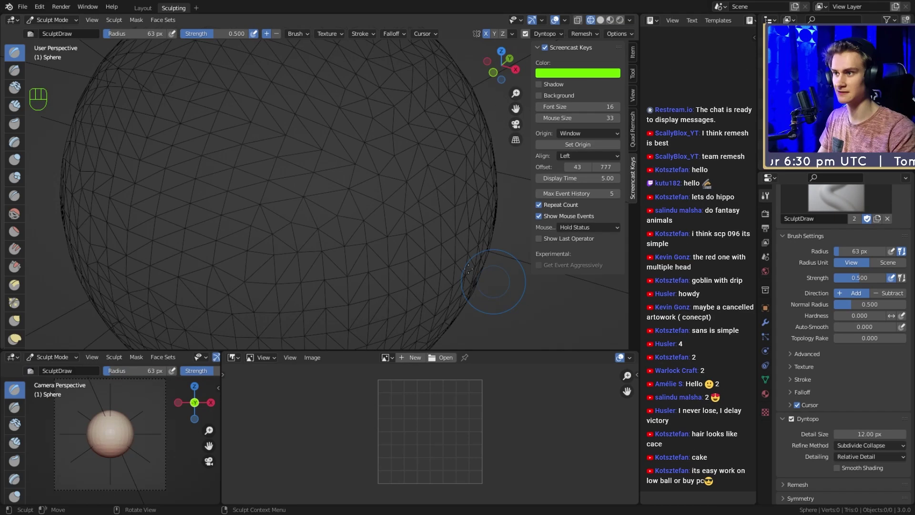
scroll(319, 176, "down", 5)
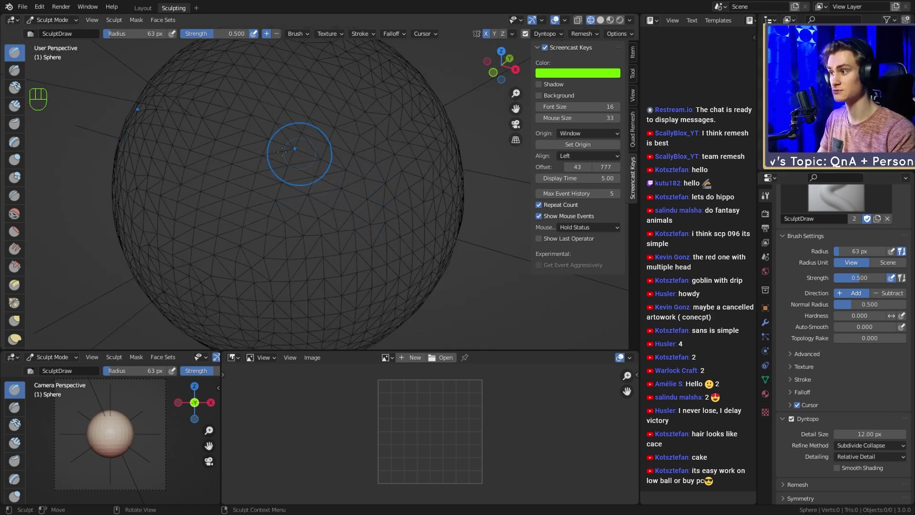
key("ctrl+z")
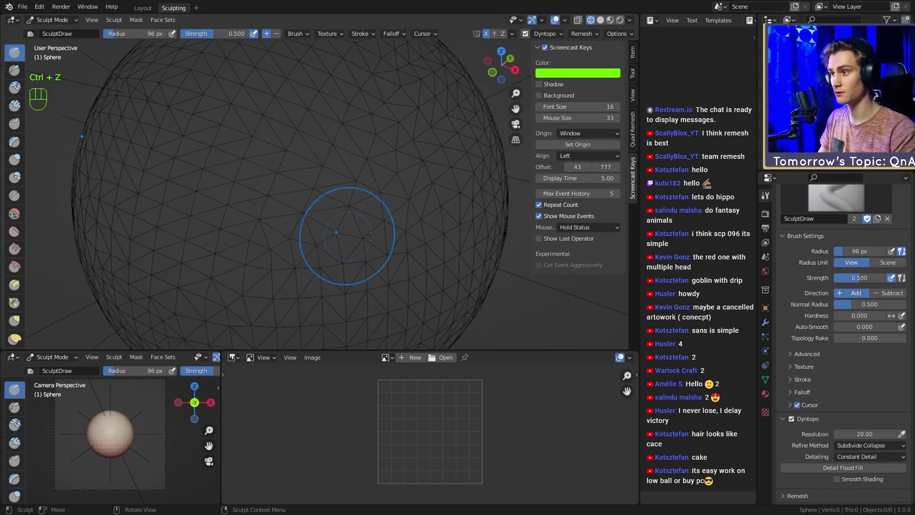
Test 96 px Draw strokes across the sphere using Constant Detail at resolution 20, undoing each one.
mouse_move(353, 181)
left_mouse_down()
mouse_move(262, 196)
mouse_move(306, 132)
mouse_move(396, 110)
mouse_move(462, 181)
mouse_move(455, 222)
left_mouse_up()
key("ctrl+z")
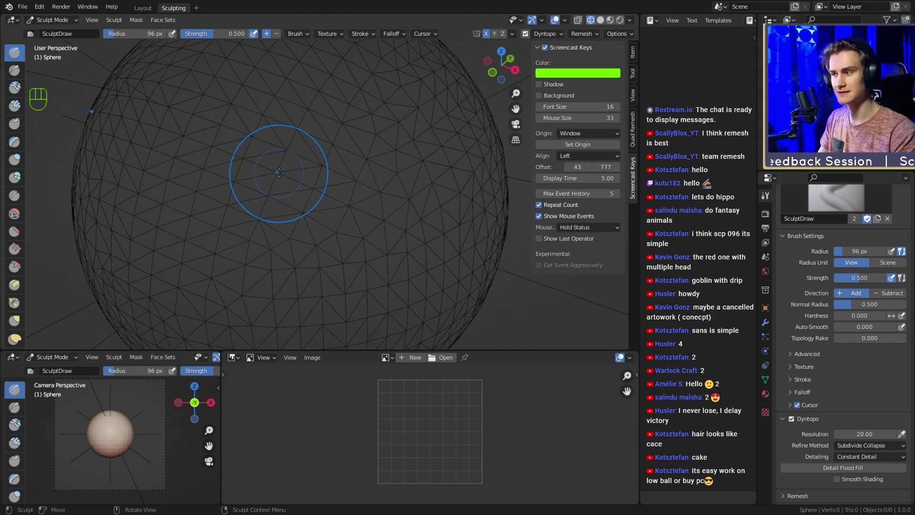
scroll(327, 186, "up", 3)
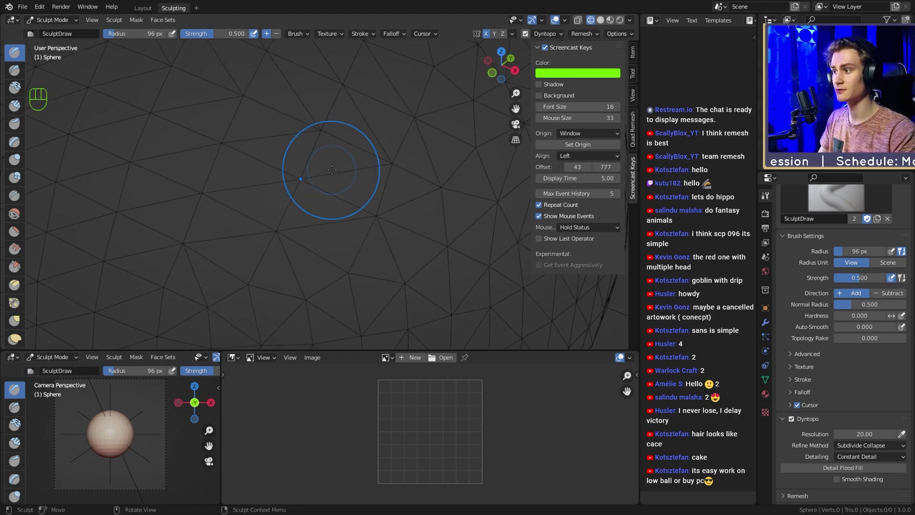
scroll(333, 165, "down", 3)
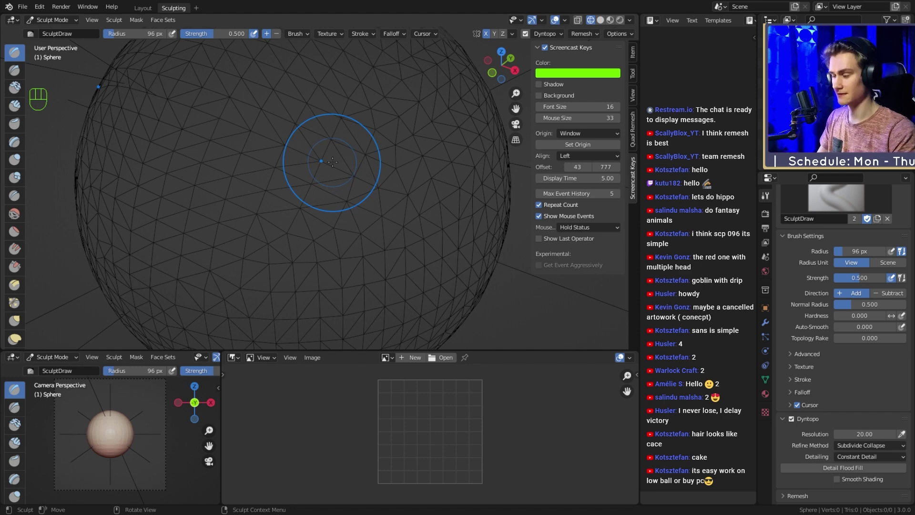
mouse_move(274, 200)
left_mouse_down()
mouse_move(297, 125)
mouse_move(380, 97)
mouse_move(421, 108)
left_mouse_up()
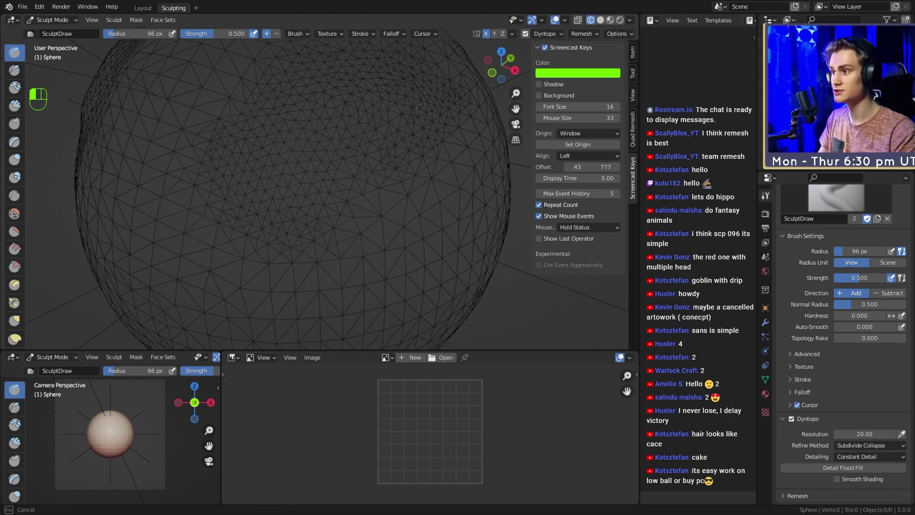
key("ctrl+z")
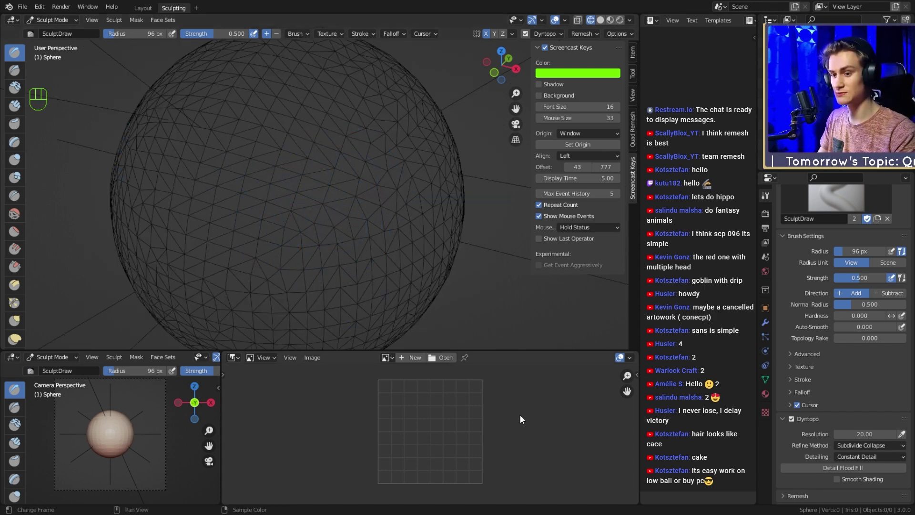
middle_click_drag(359, 210, 341, 197)
scroll(341, 198, "down", 2)
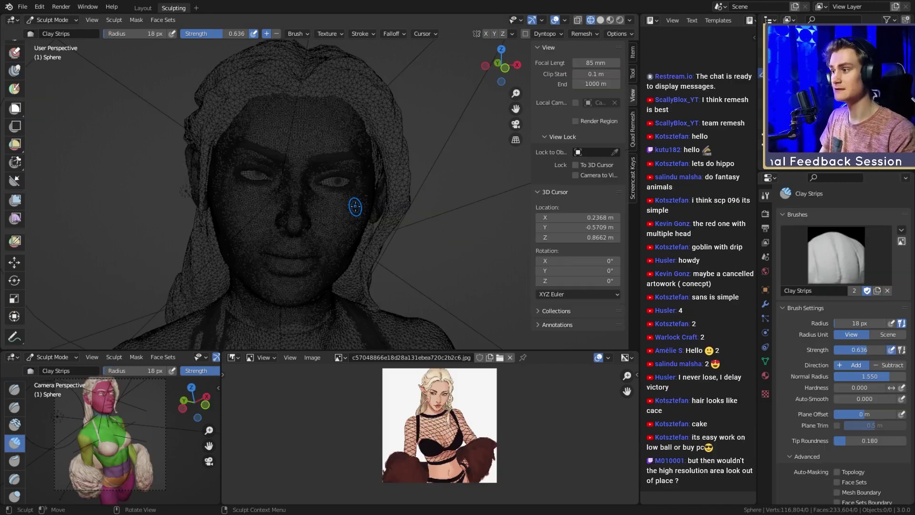
Enable Dyntopo on the character's face mesh and confirm a Constant Detail resolution of 100.
scroll(355, 206, "up", 4)
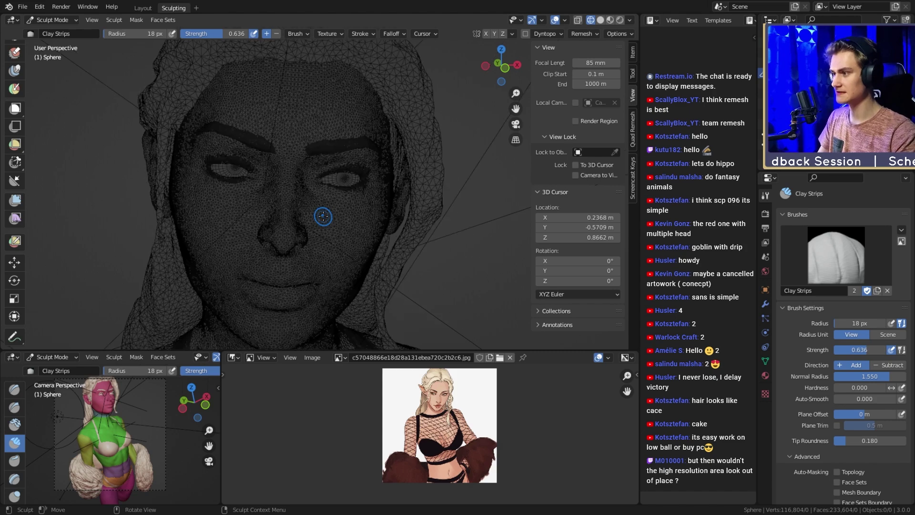
scroll(803, 340, "down", 12)
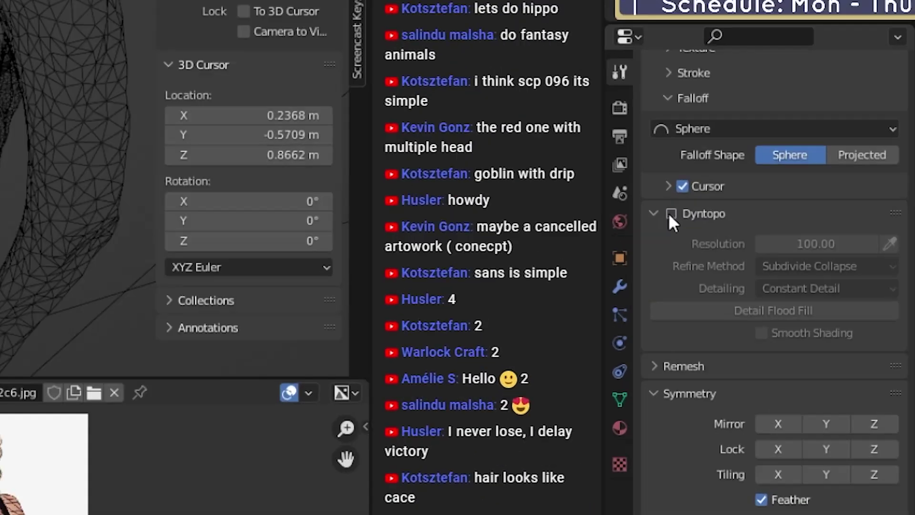
left_click(792, 268)
scroll(860, 309, "up", 1)
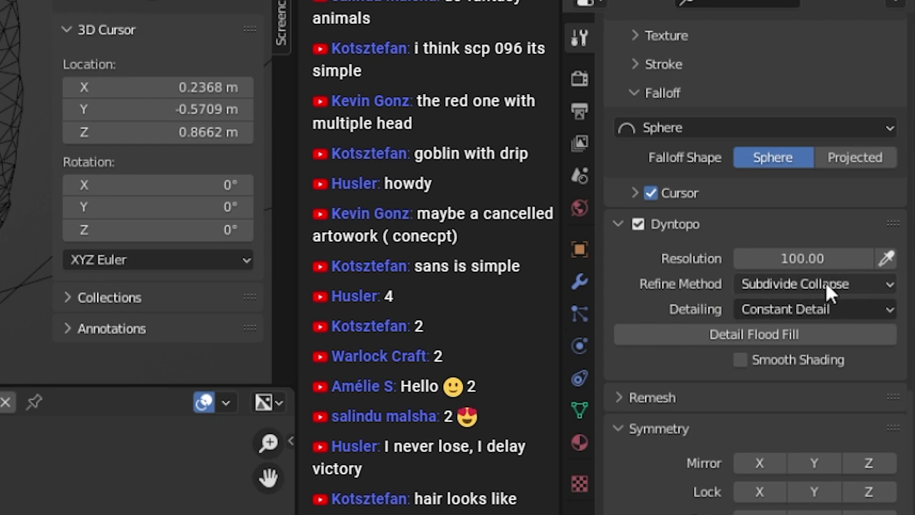
left_click(797, 252)
key("Return")
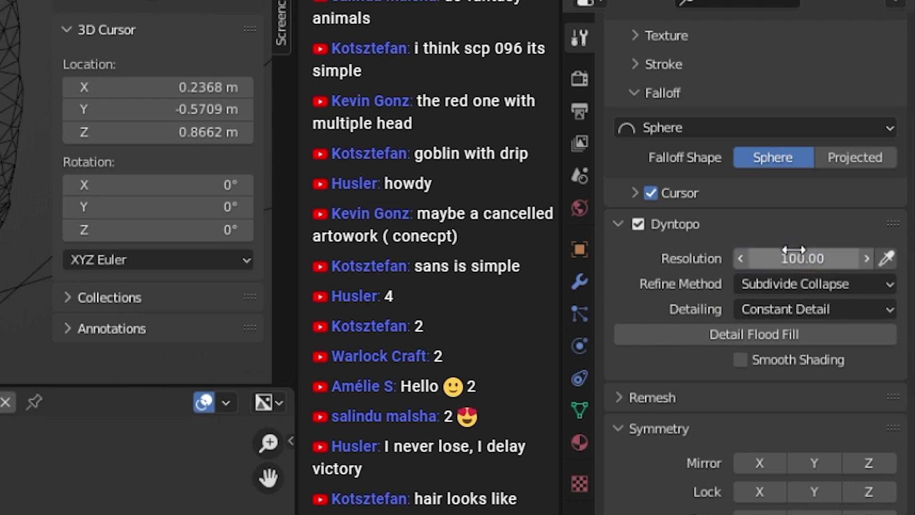
left_click(803, 258)
key("Escape")
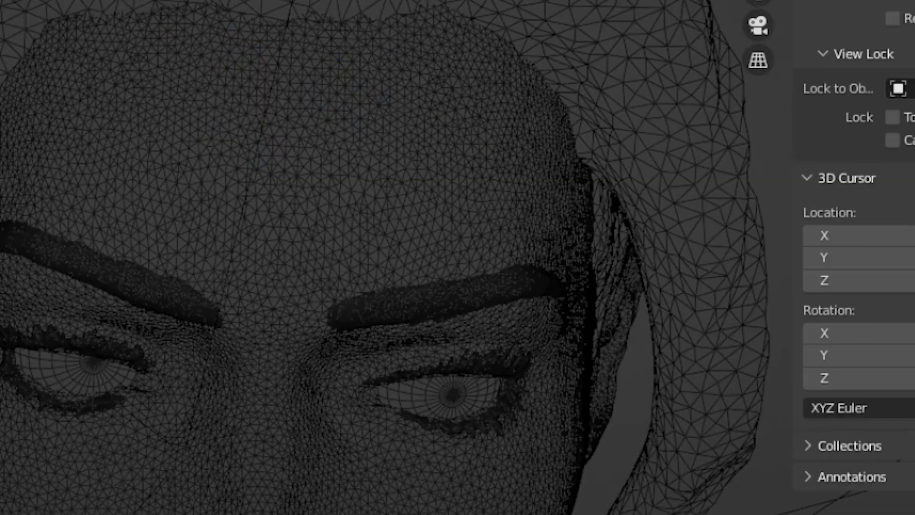
Set the Simplify brush radius to 65 px and brush across the character's forehead to retessellate the mesh there.
scroll(23, 234, "up", 8)
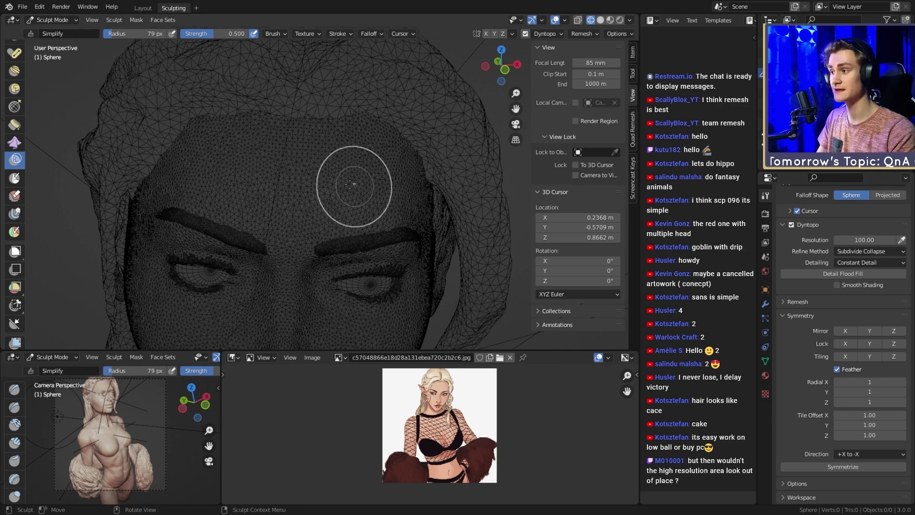
middle_click_drag(313, 204, 332, 159)
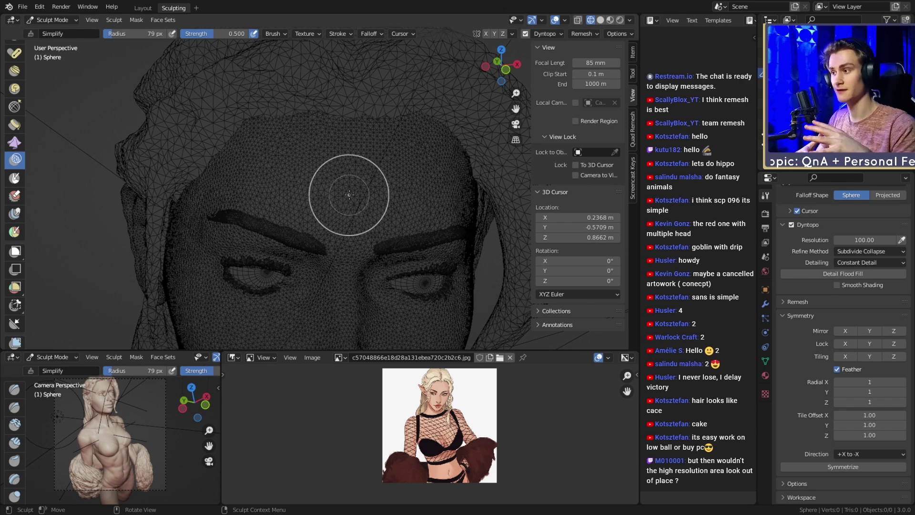
middle_click_drag(350, 194, 323, 186)
key("f")
left_click(317, 186)
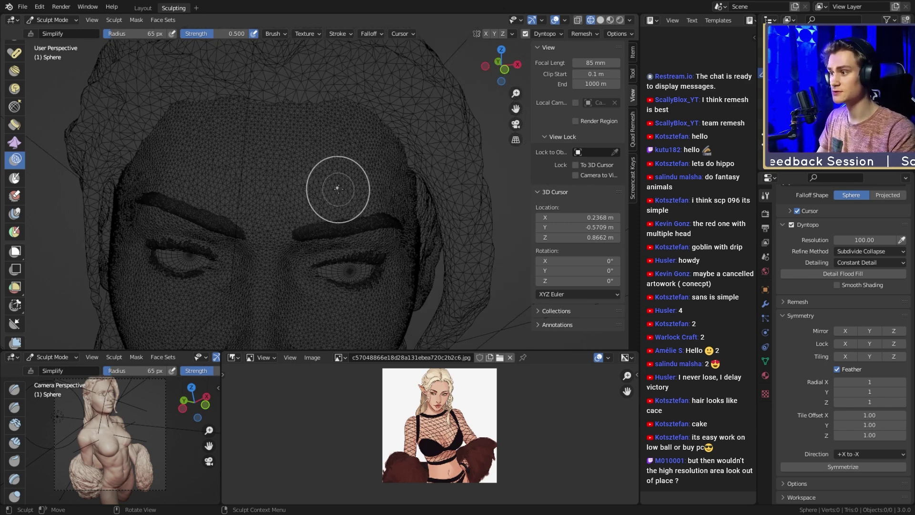
mouse_move(337, 187)
left_mouse_down()
mouse_move(281, 196)
mouse_move(271, 214)
mouse_move(248, 186)
mouse_move(245, 198)
mouse_move(169, 174)
mouse_move(190, 125)
mouse_move(272, 158)
left_mouse_up()
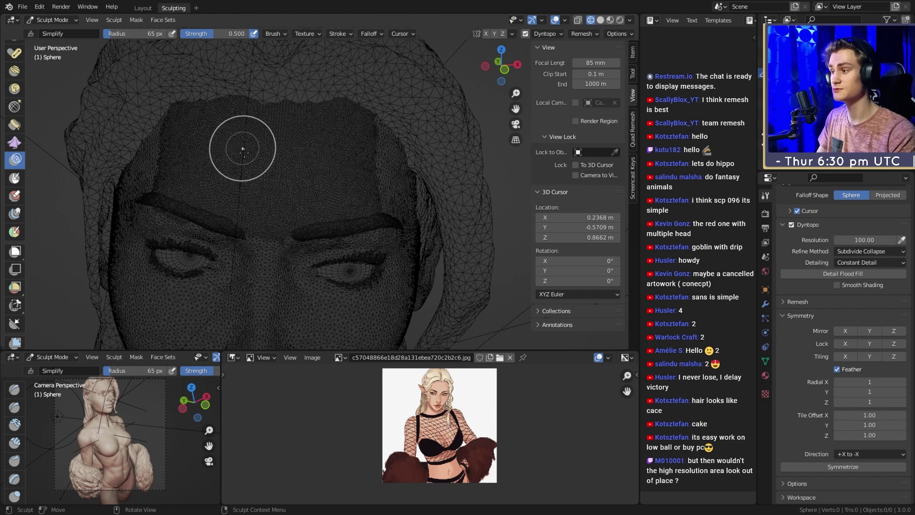
middle_click_drag(310, 175, 318, 175)
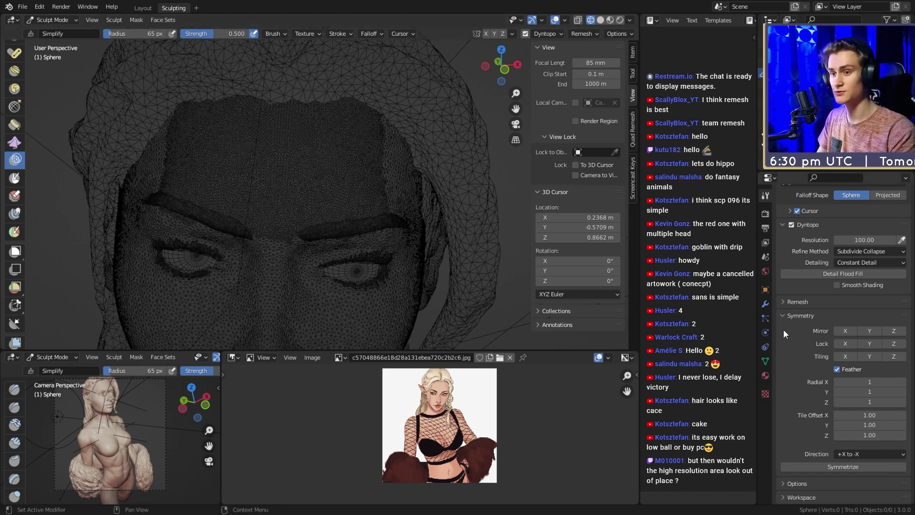
Disable Dyntopo on the character's face mesh and return the viewport to solid shading.
left_click(792, 225)
scroll(317, 155, "up", 3)
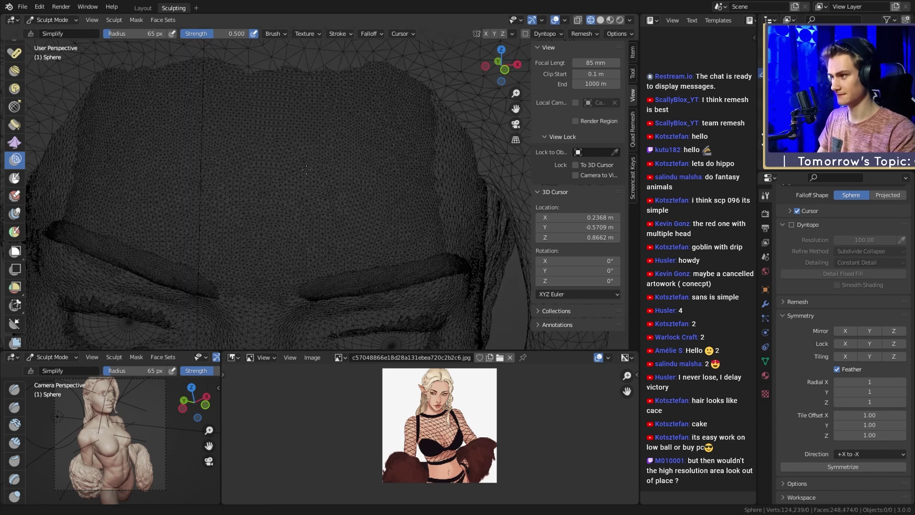
middle_click_drag(341, 155, 364, 164, "shift")
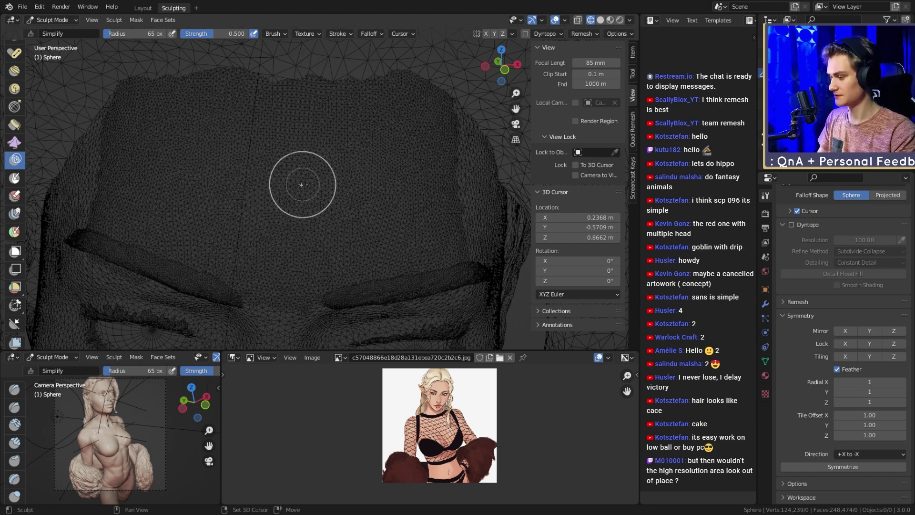
key("shift+z")
Set the Simplify brush radius to 28 px and draw a 30 px Crease stroke across the character's forehead.
key("f")
left_click(250, 159)
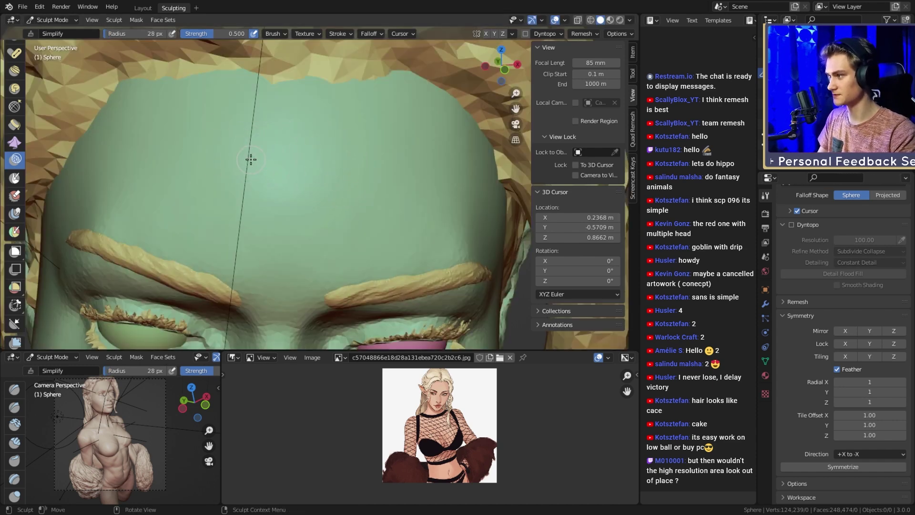
scroll(14, 143, "up", 5)
scroll(14, 144, "up", 5)
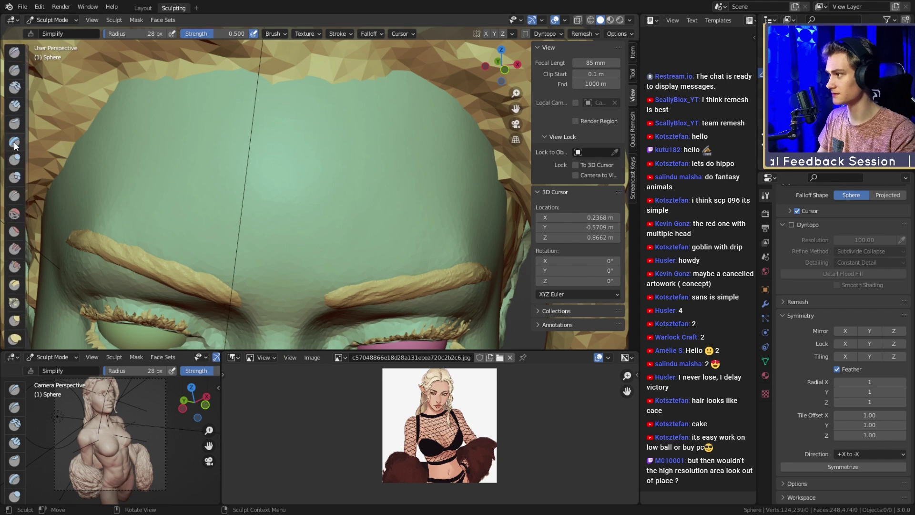
left_click(15, 196)
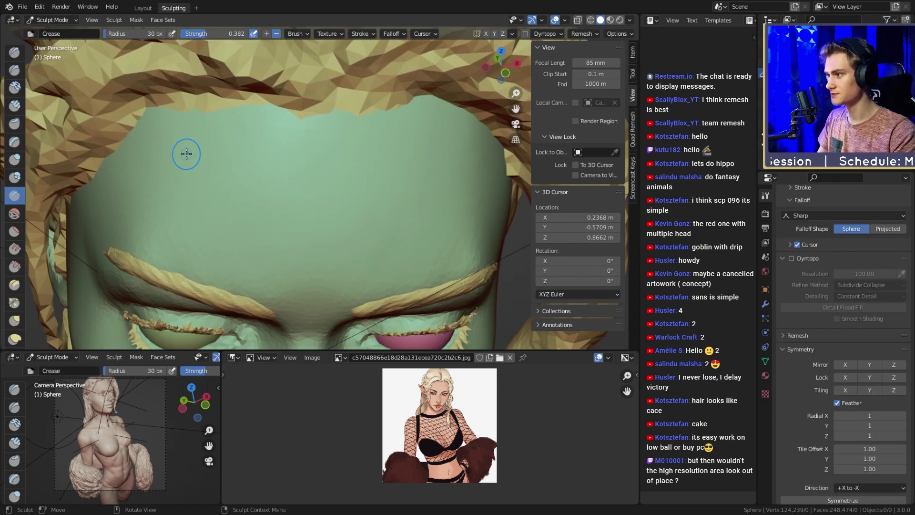
left_click_drag(186, 153, 381, 161)
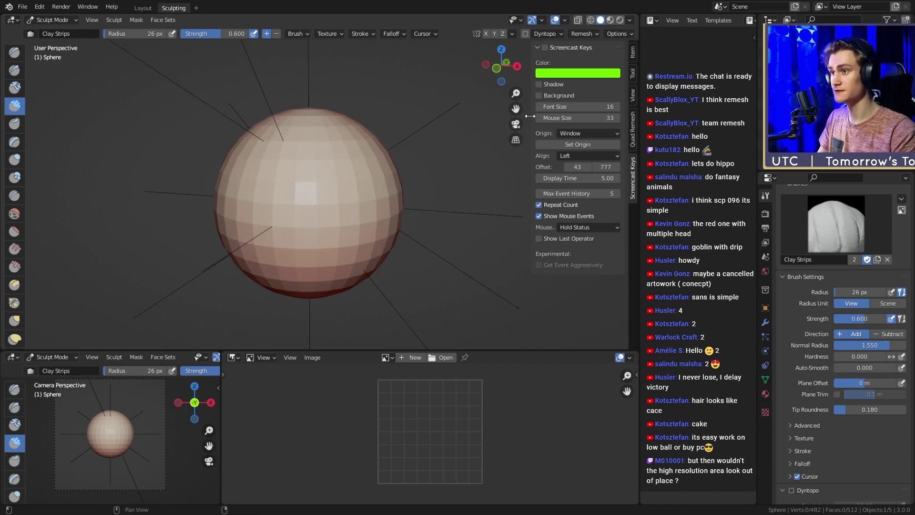
Hide the sphere scene's sidebar and remesh the sphere with a voxel size of 0.1 m.
key("n")
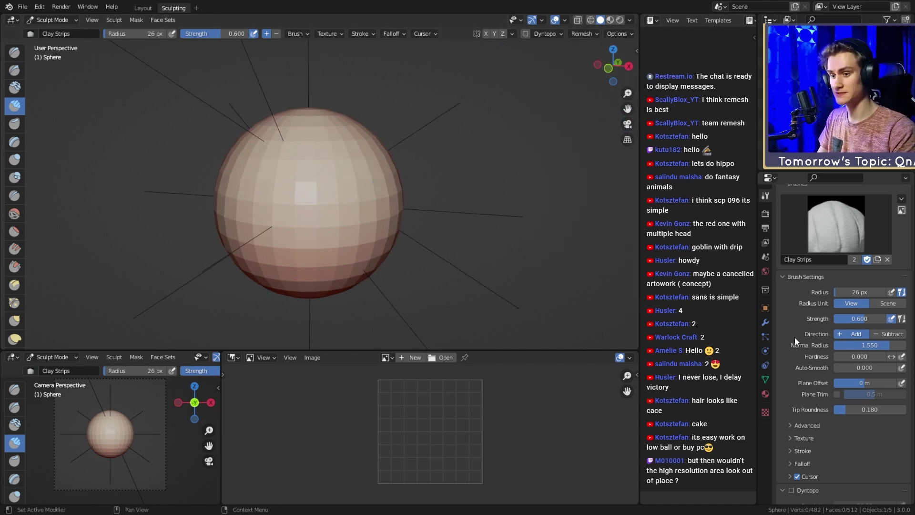
scroll(794, 337, "down", 5)
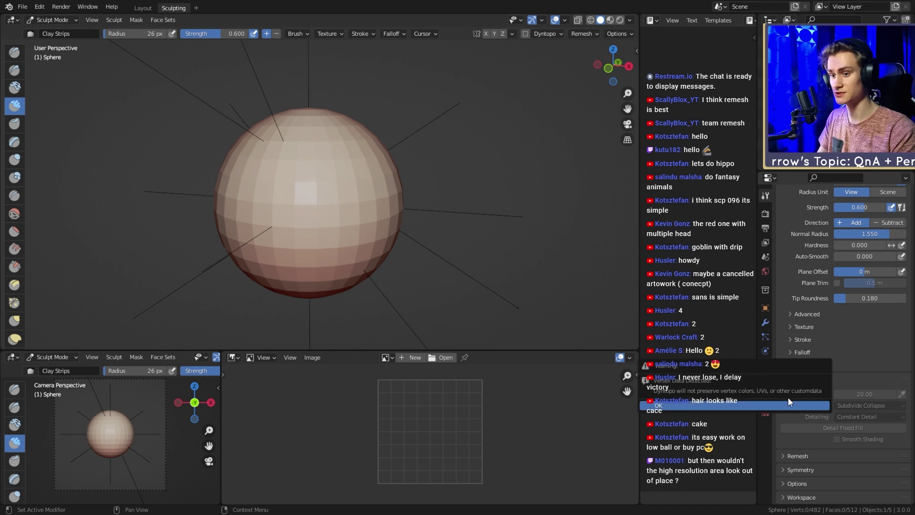
left_click(788, 455)
scroll(801, 384, "down", 4)
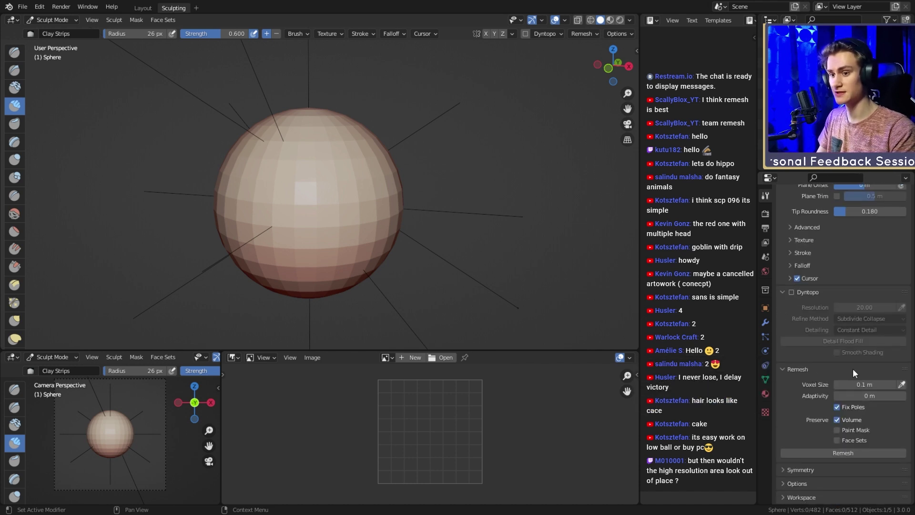
left_click(836, 453)
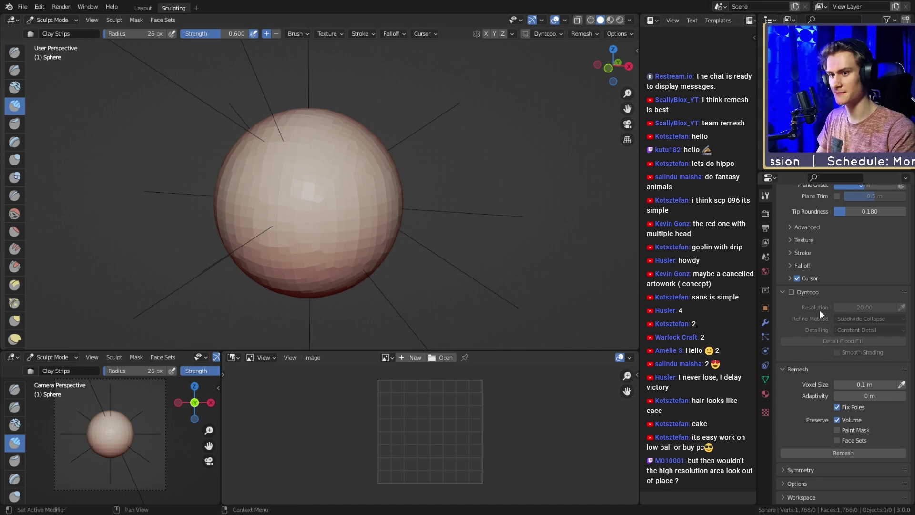
Enable Dyntopo on the remeshed sphere with Constant Detail at resolution 20 and select the Simplify brush.
left_click(792, 291)
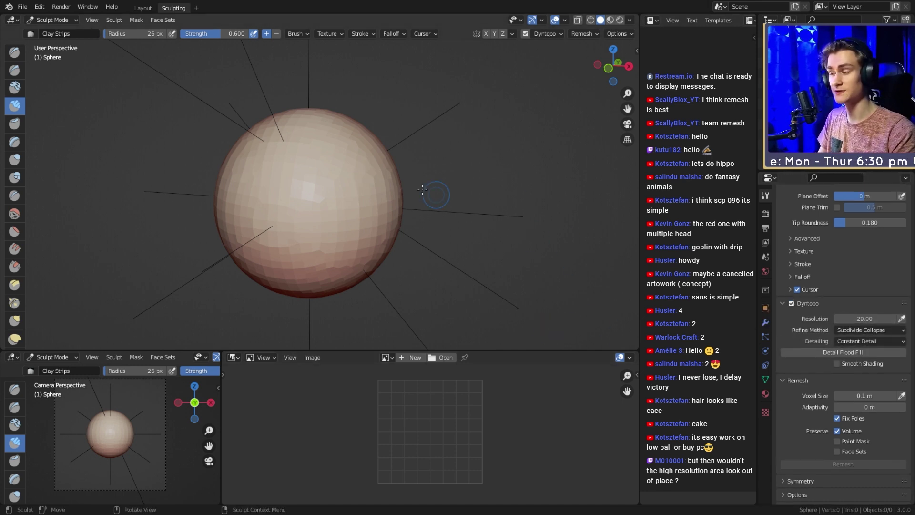
scroll(360, 186, "up", 3)
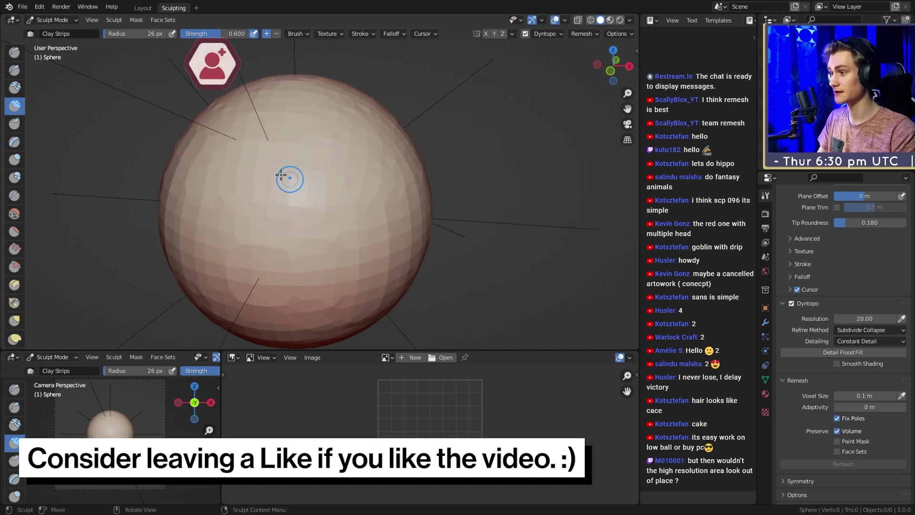
scroll(14, 228, "down", 4)
scroll(14, 239, "down", 3)
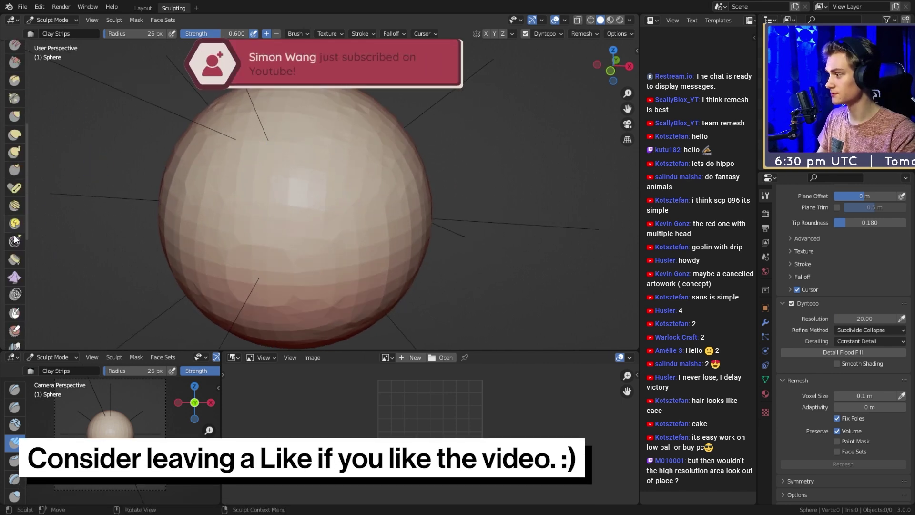
left_click(14, 245)
scroll(316, 192, "up", 2)
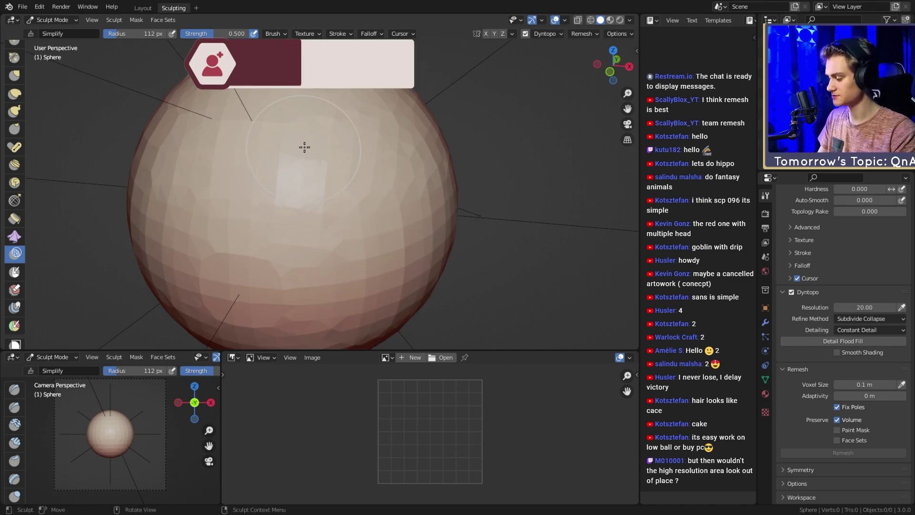
Brush over the sphere's front with Simplify in wireframe shading without X-ray, and set the brush radius to 94 px.
key("shift+z")
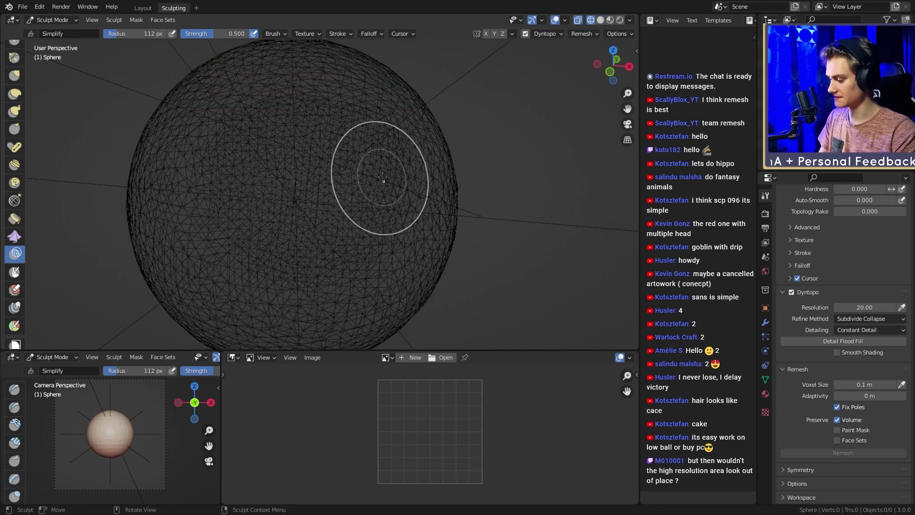
key("alt+z")
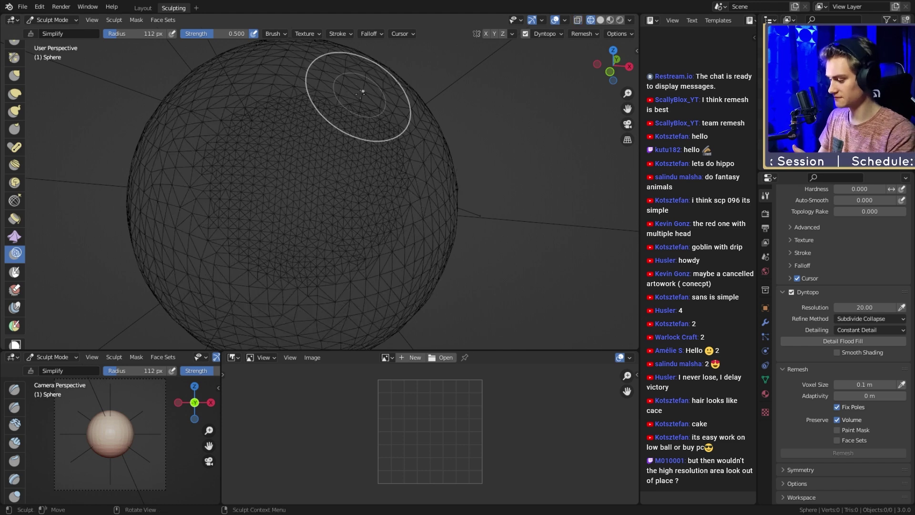
mouse_move(343, 78)
middle_mouse_down()
mouse_move(296, 180)
mouse_move(346, 183)
mouse_move(347, 199)
mouse_move(346, 177)
mouse_move(359, 178)
mouse_move(339, 185)
mouse_move(351, 187)
mouse_move(278, 178)
mouse_move(348, 154)
mouse_move(349, 181)
mouse_move(450, 184)
mouse_move(368, 188)
middle_mouse_up()
key("f")
left_click(339, 198)
scroll(353, 189, "up", 2)
middle_click_drag(334, 162, 290, 165)
middle_click_drag(242, 221, 276, 168)
scroll(276, 177, "down", 1)
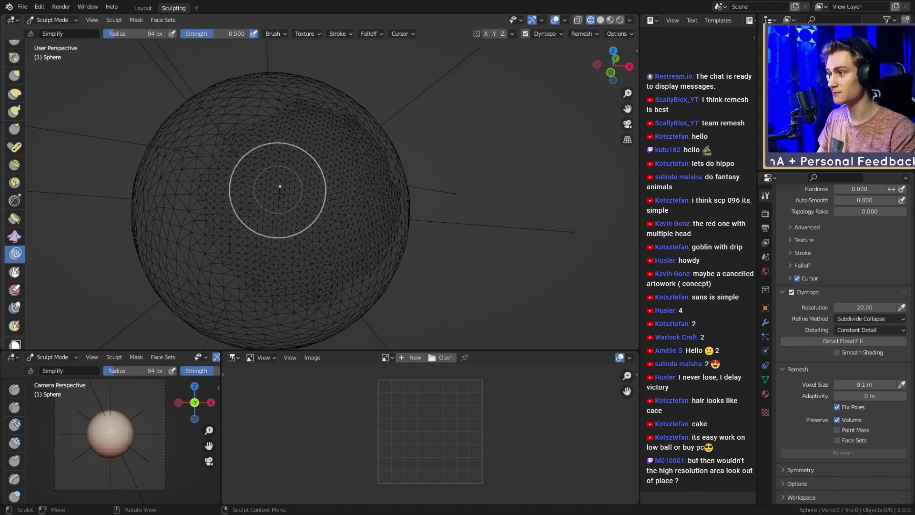
Disable Dyntopo on the sphere and return the viewport to solid shading.
left_click(792, 292)
key("shift+z")
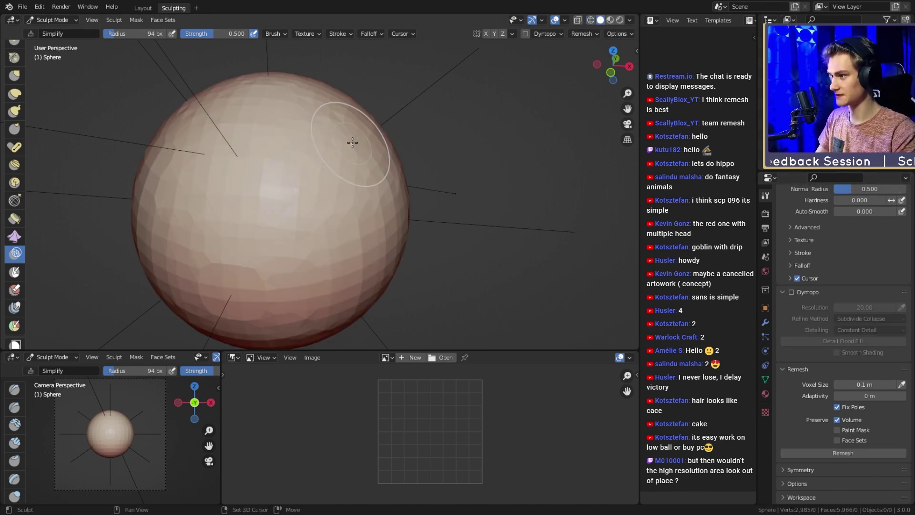
middle_click_drag(368, 189, 376, 194)
Pull a long horn out of the sphere's side with the Snake Hook brush at a 143 px radius.
scroll(12, 157, "up", 5)
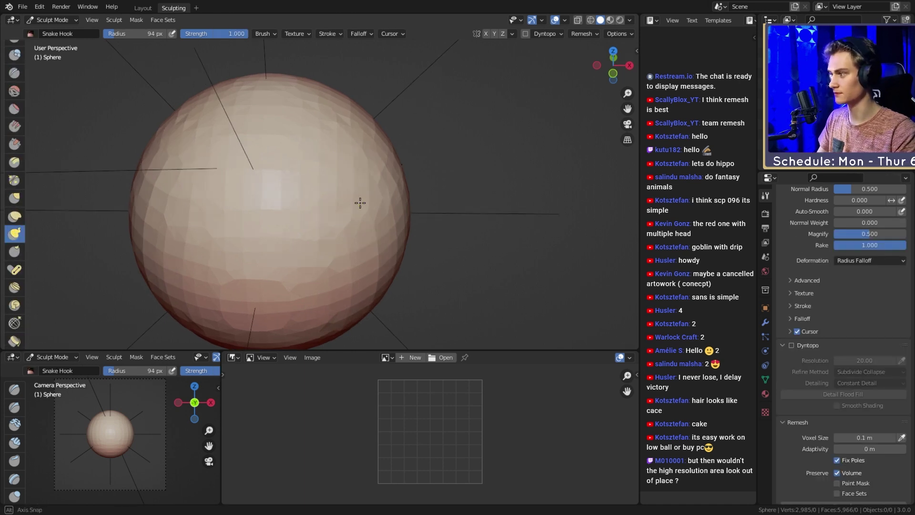
middle_click_drag(360, 202, 418, 215)
key("f")
left_click(409, 205)
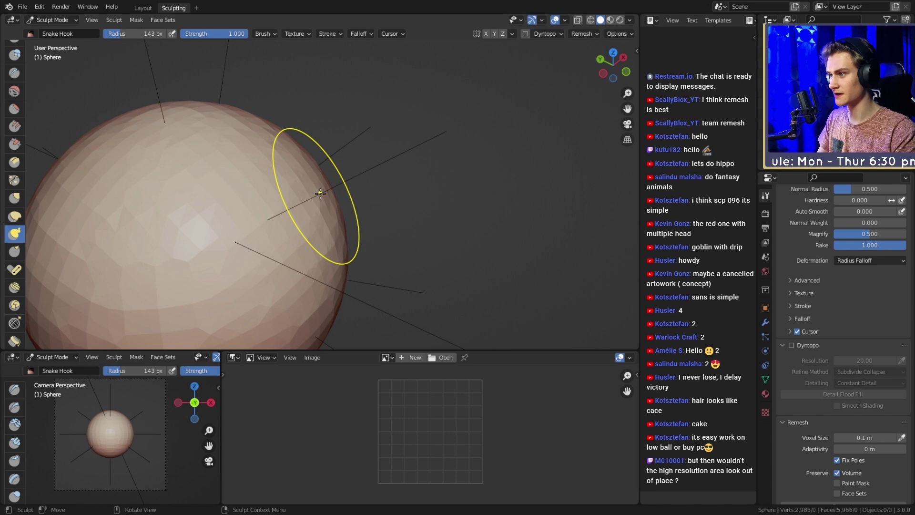
mouse_move(325, 194)
left_mouse_down()
mouse_move(381, 184)
mouse_move(425, 133)
left_mouse_up()
middle_click_drag(419, 171, 390, 175)
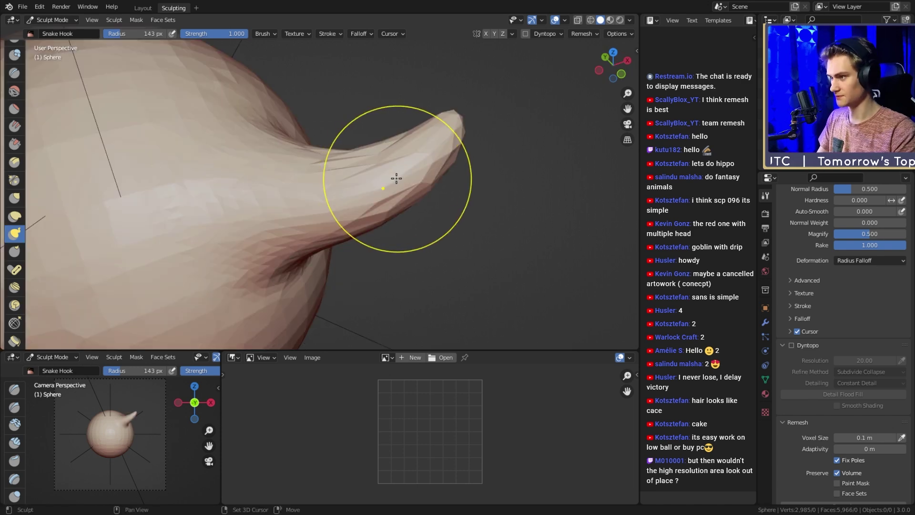
Enable Dyntopo at Constant Detail resolution 20 and retessellate the stretched horn with the 143 px Simplify brush in wireframe shading.
key("shift+z")
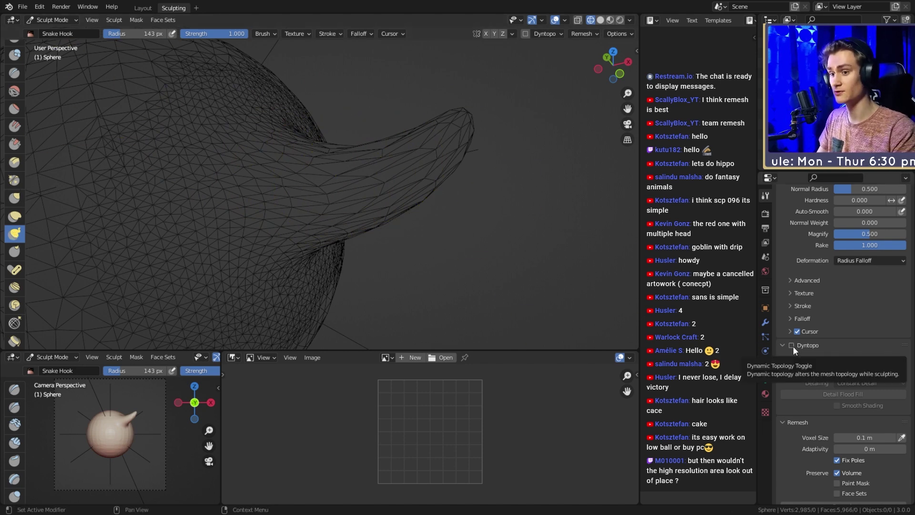
left_click(792, 345)
scroll(18, 231, "down", 8)
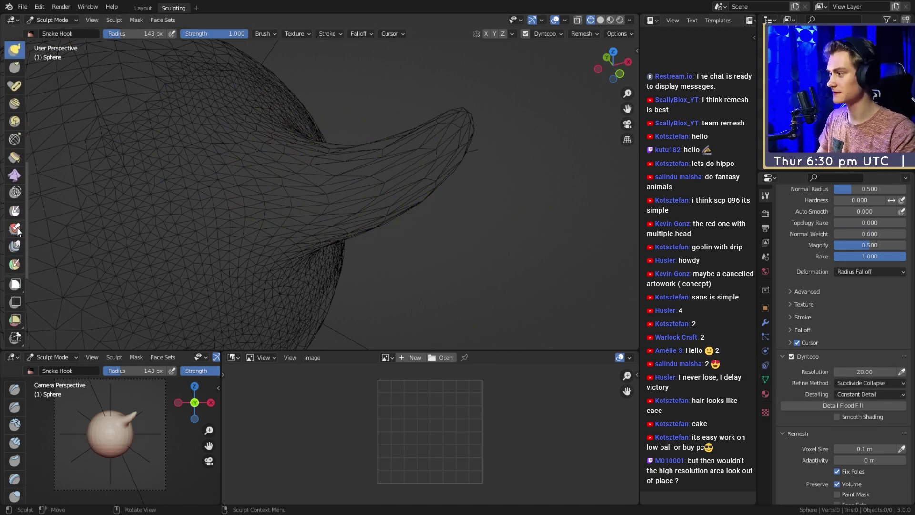
left_click(16, 192)
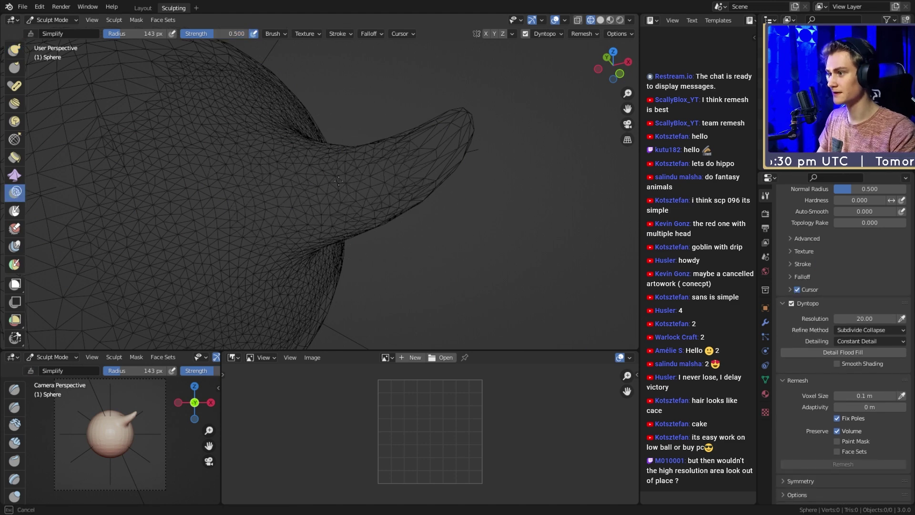
mouse_move(412, 158)
middle_mouse_down()
mouse_move(439, 210)
mouse_move(245, 173)
middle_mouse_up()
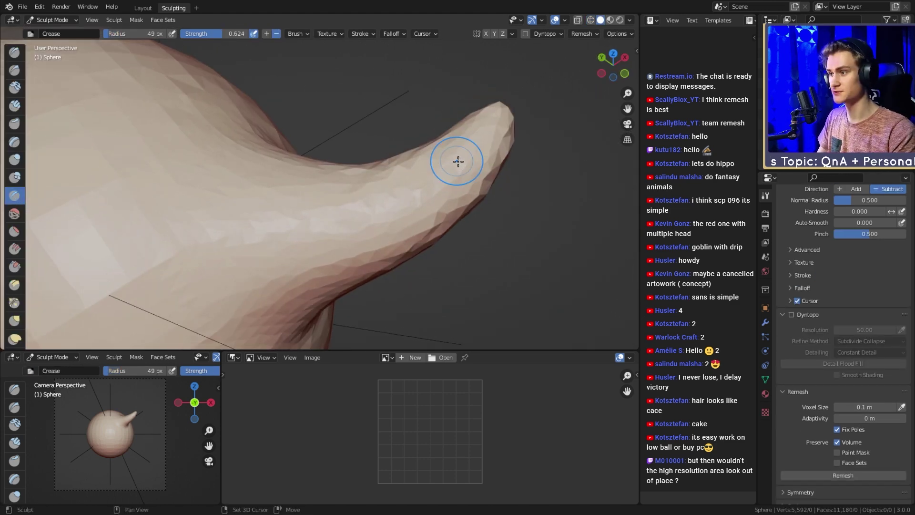
Switch to the 49 px Simplify brush and show the horn in wireframe shading with Dyntopo off.
mouse_move(460, 160)
middle_mouse_down()
mouse_move(460, 178)
mouse_move(440, 188)
mouse_move(454, 206)
middle_mouse_up()
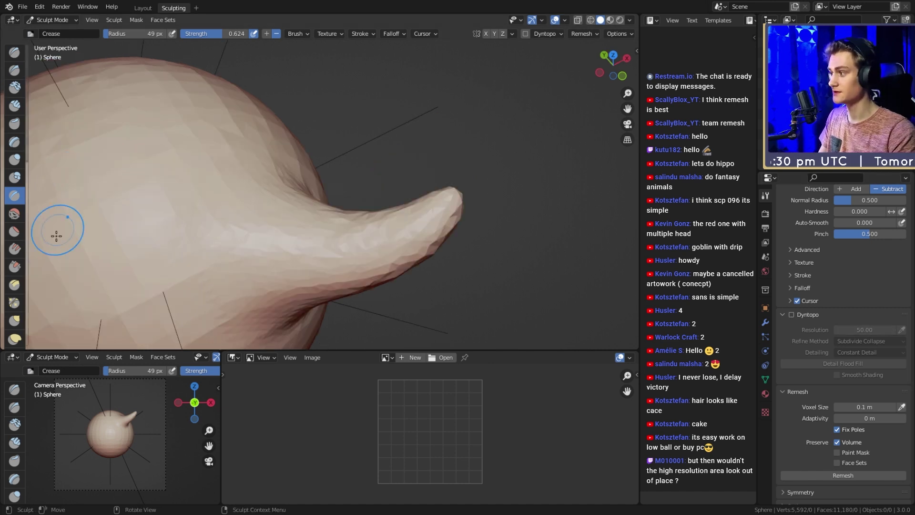
scroll(22, 236, "down", 15)
left_click(15, 192)
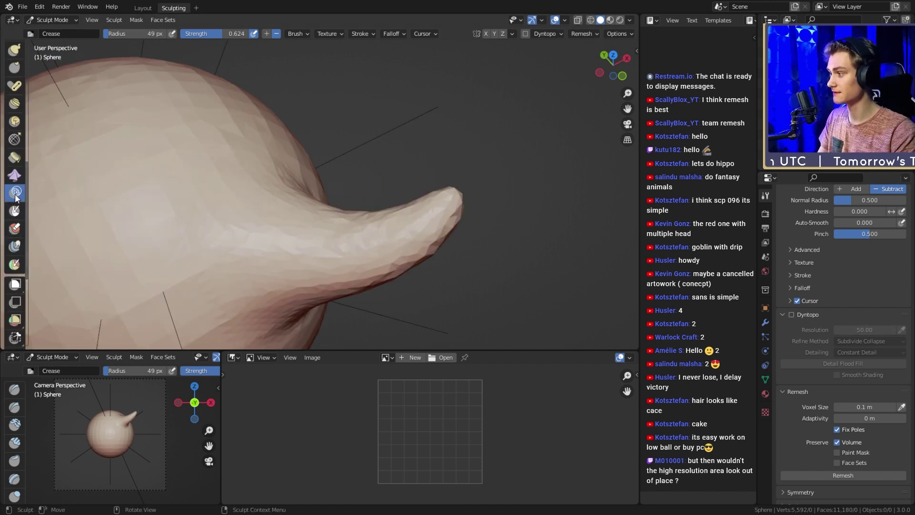
key("z")
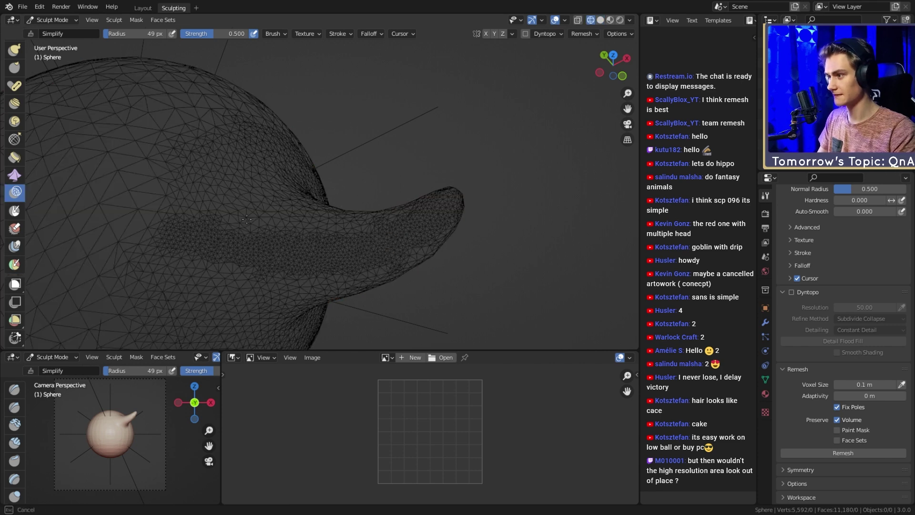